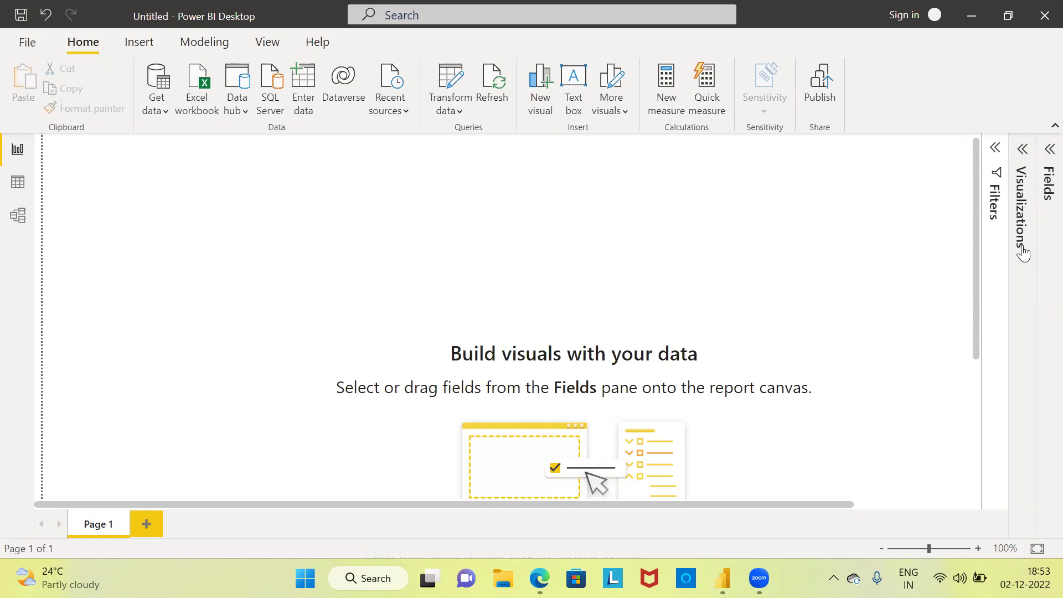
Insert an empty stacked column chart visual onto Page 1 from the Visualizations pane
left_click(1024, 161)
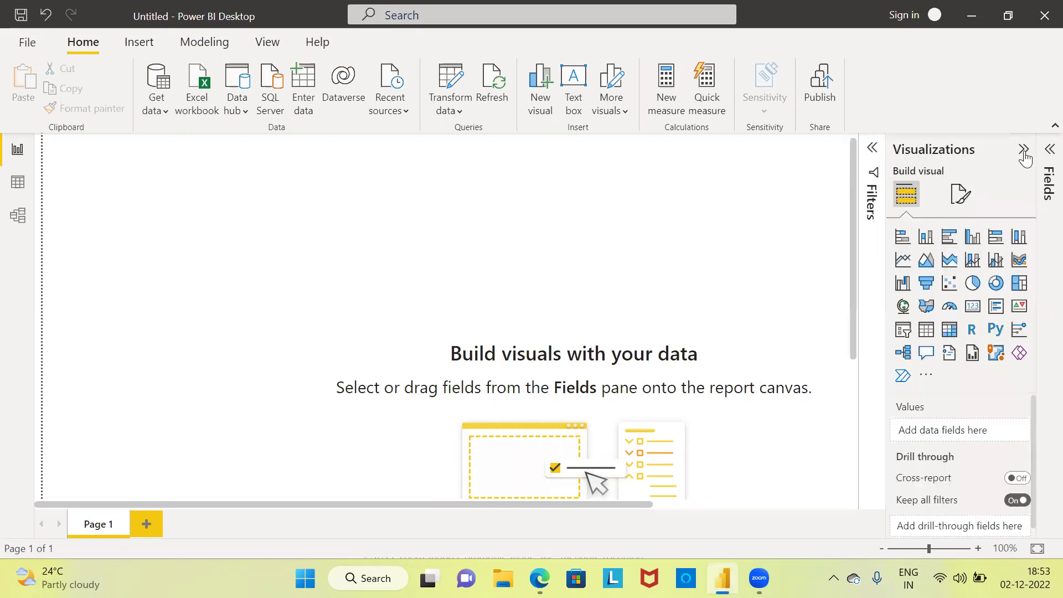
left_click(926, 238)
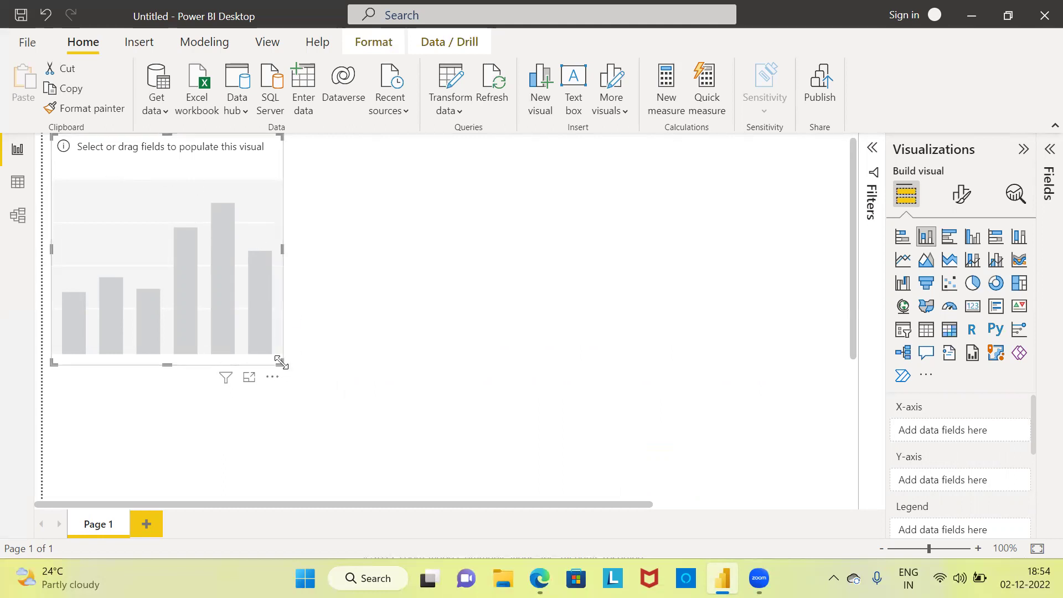
Drag the chart's corner to widen it across most of the Page 1 canvas
left_click_drag(281, 362, 676, 422)
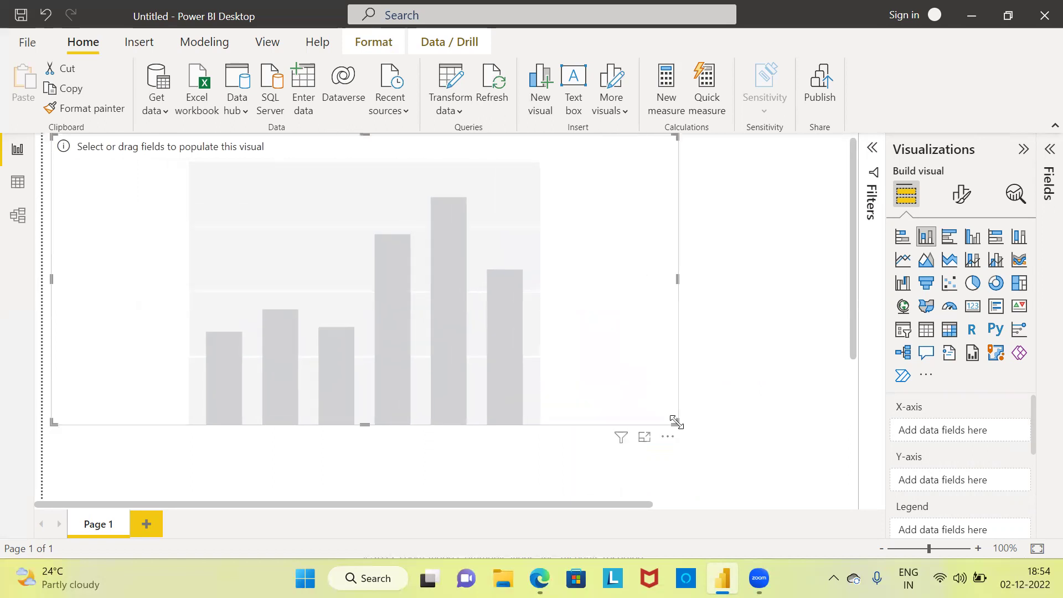
Expand the sample_-_superstorev3 table in the Fields pane and pick up the Sub-Category field
left_click(1044, 155)
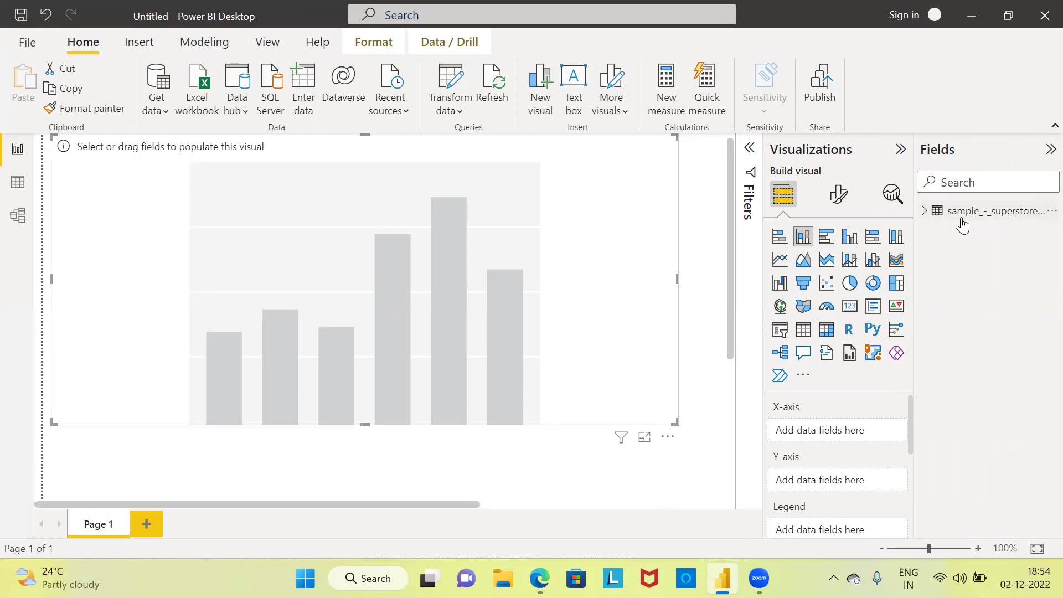
left_click(926, 215)
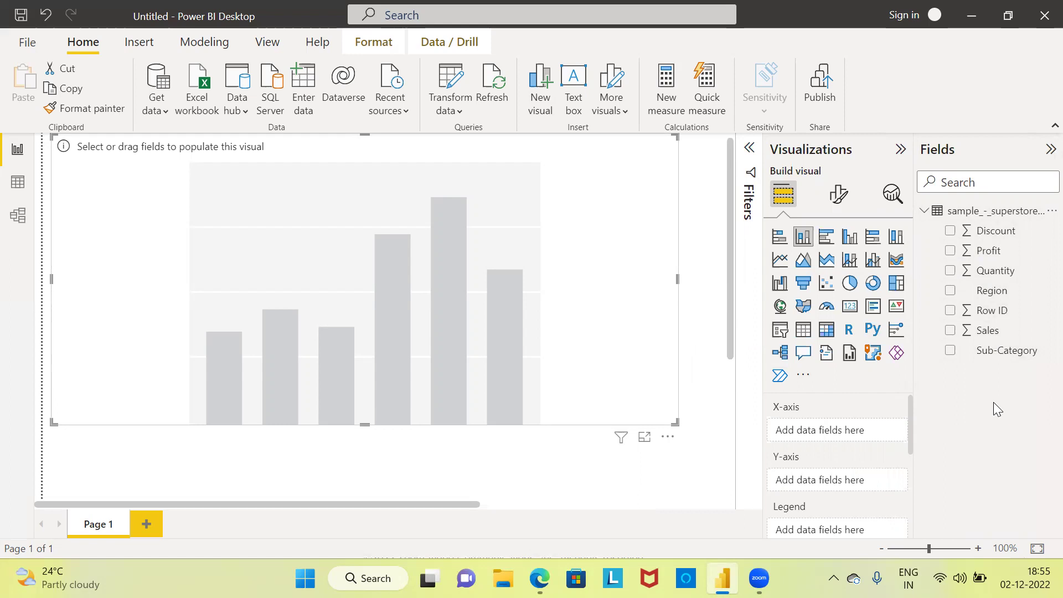
left_click(988, 361)
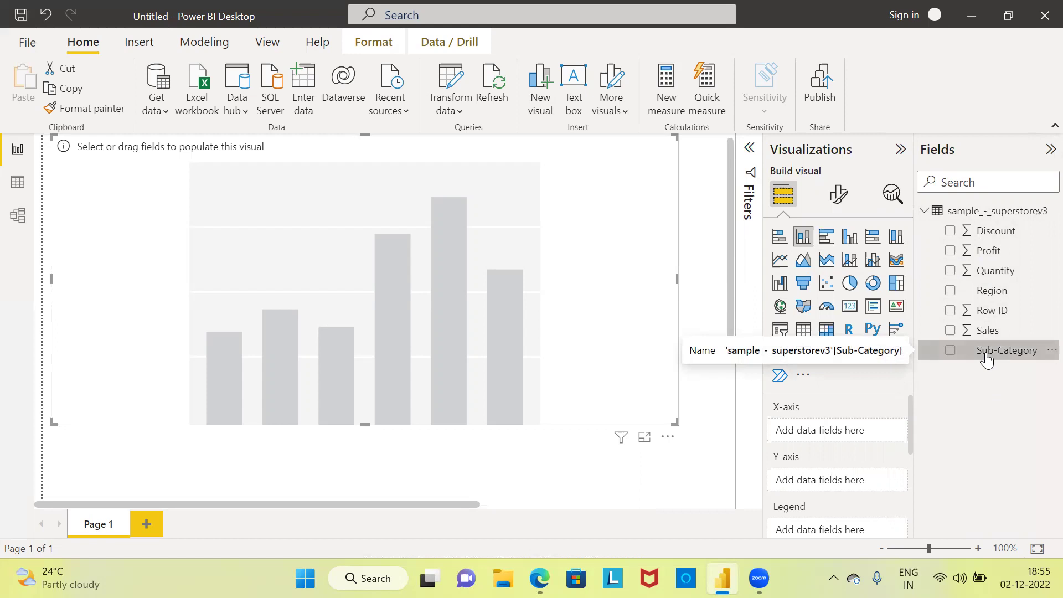
Put Sub-Category on the X-axis and Sum of Sales on the Y-axis
left_click_drag(988, 361, 844, 439)
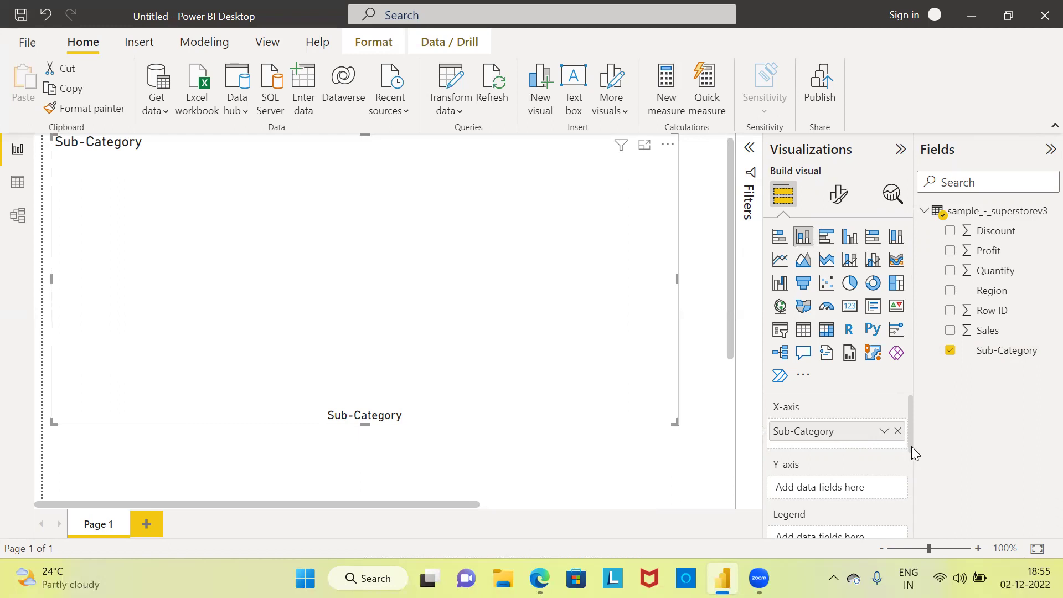
left_click_drag(912, 448, 912, 467)
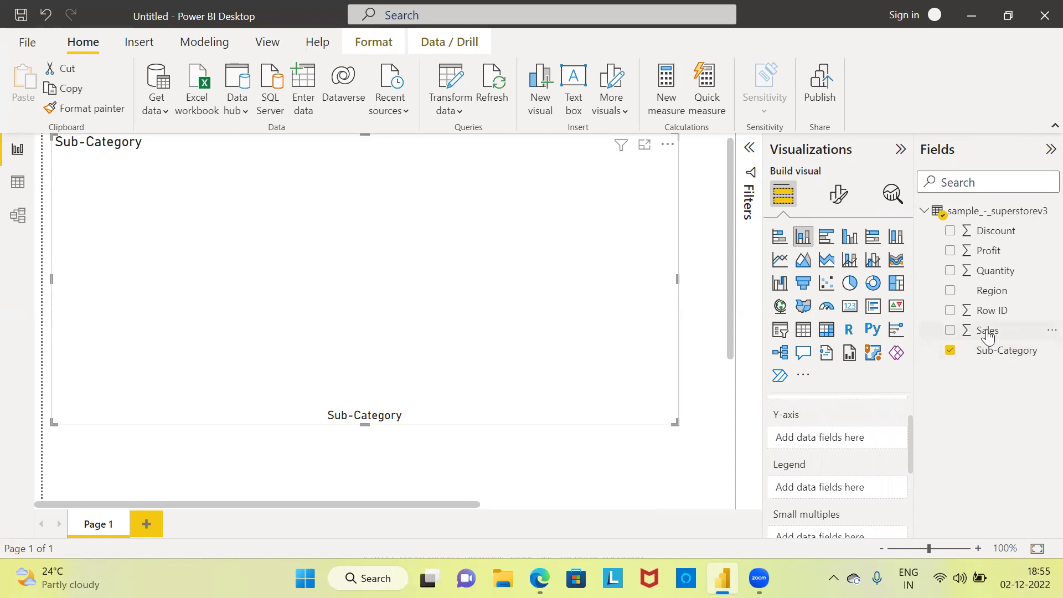
left_click_drag(986, 333, 851, 442)
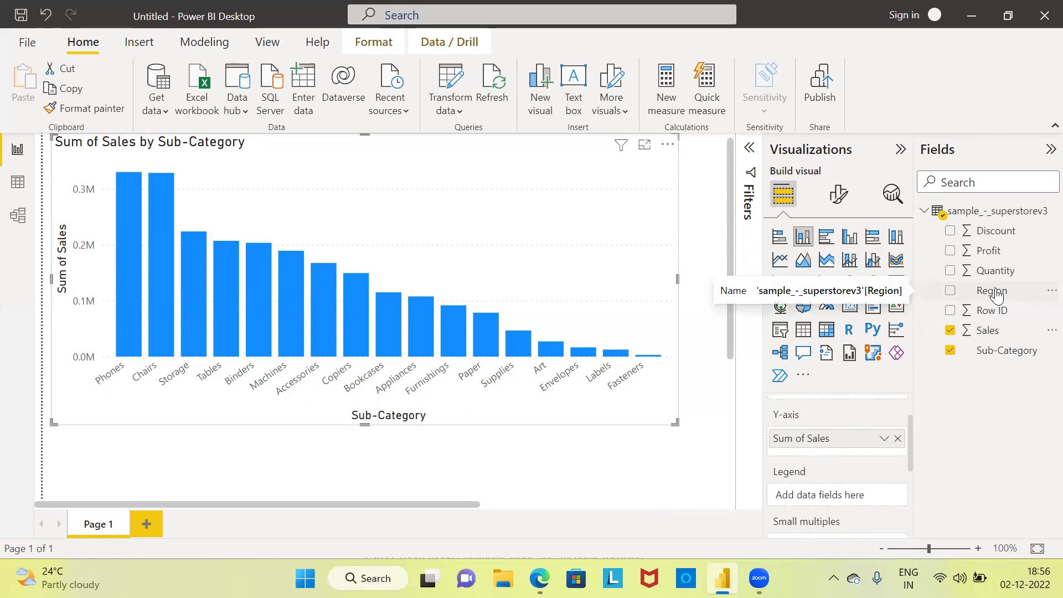
Add Region as the legend, splitting columns into Central, East, South and West segments
left_click_drag(997, 296, 844, 499)
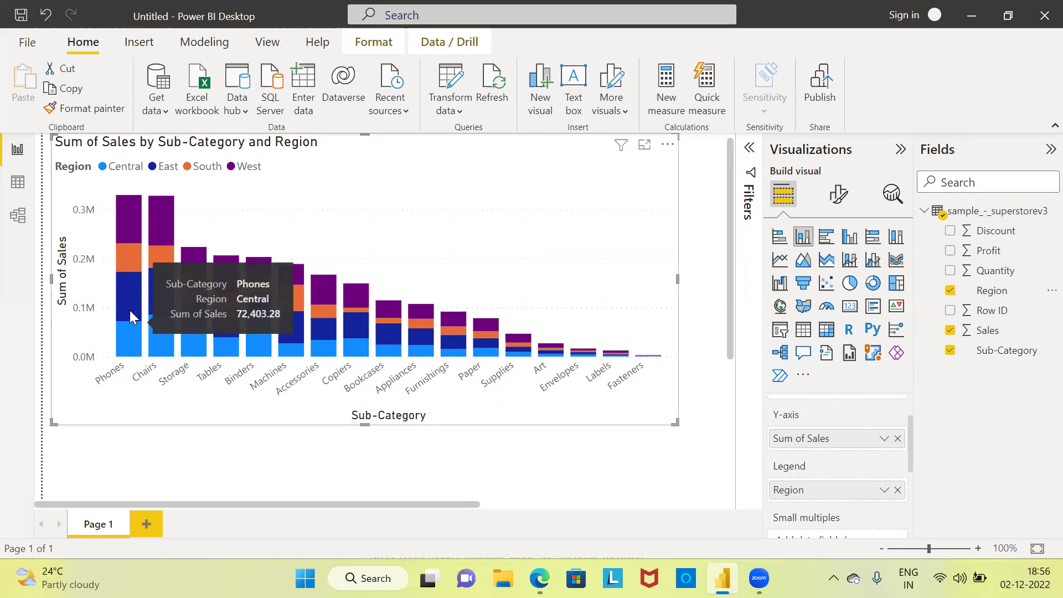
mouse_move(130, 261)
mouse_move(131, 332)
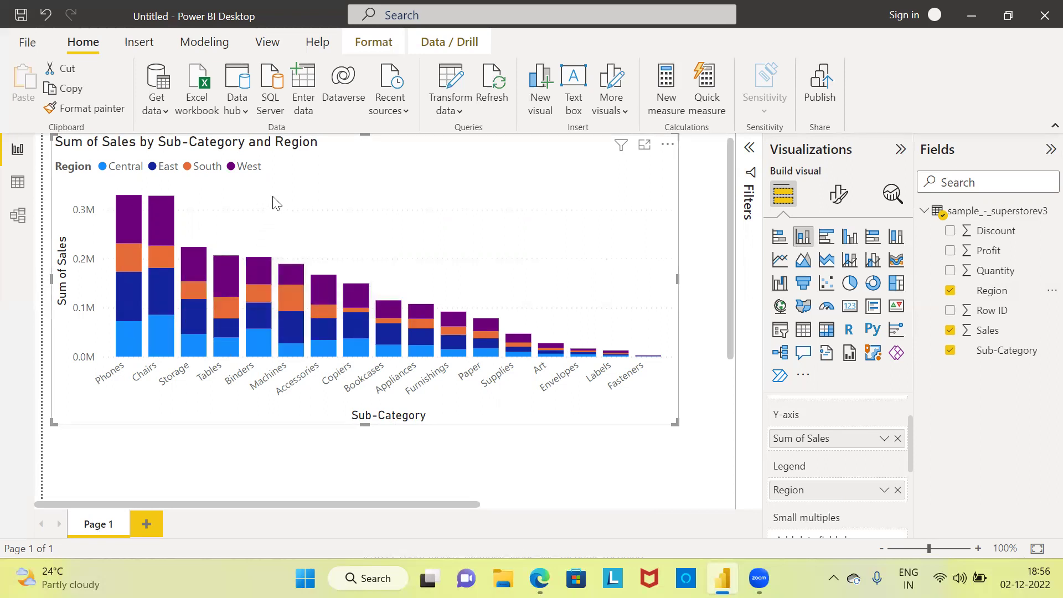
left_click(242, 174)
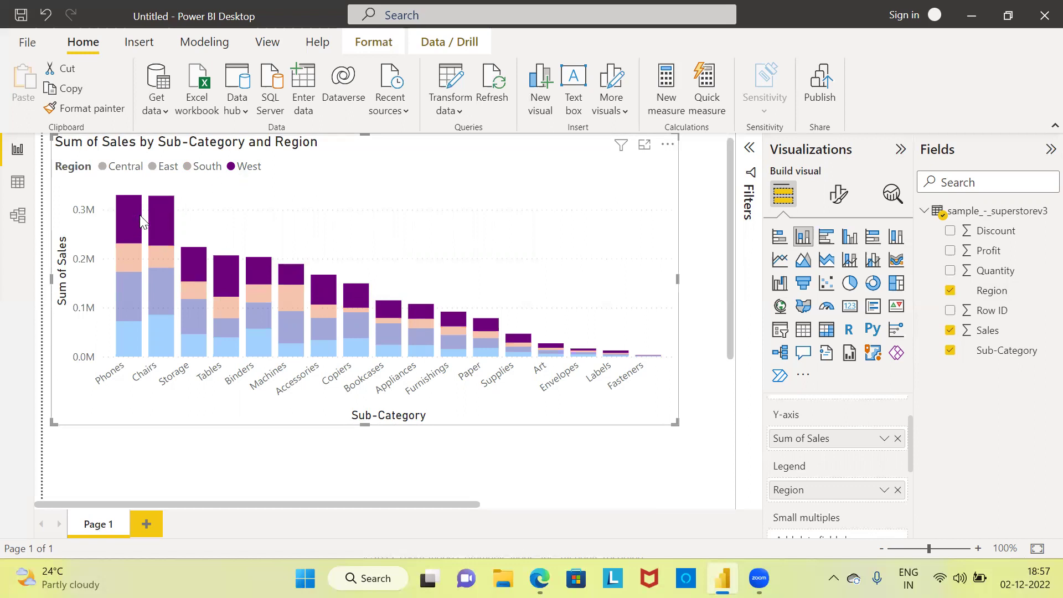
mouse_move(232, 269)
left_click(203, 172)
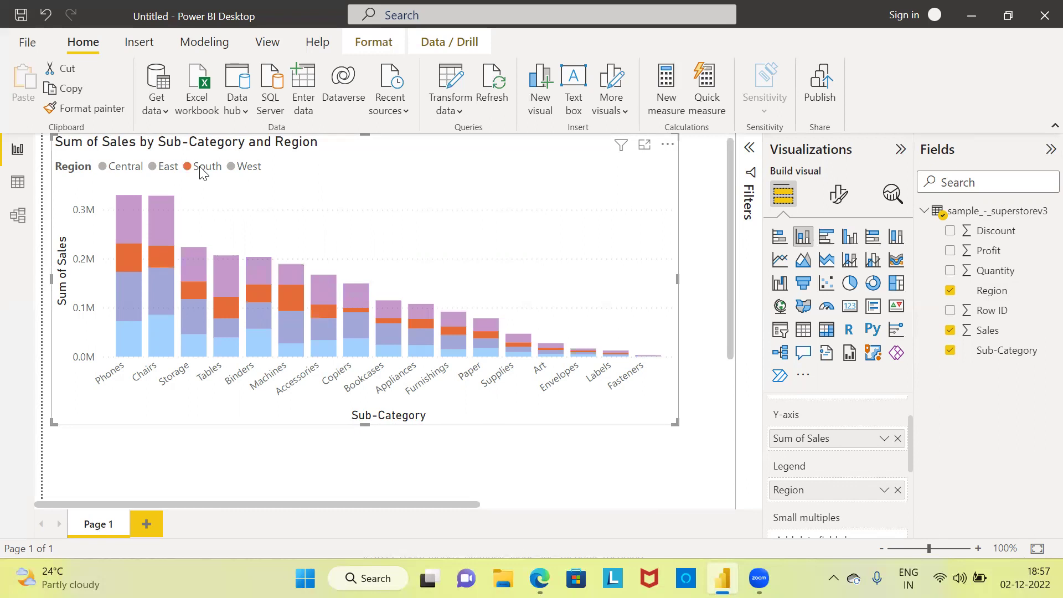
left_click(158, 173)
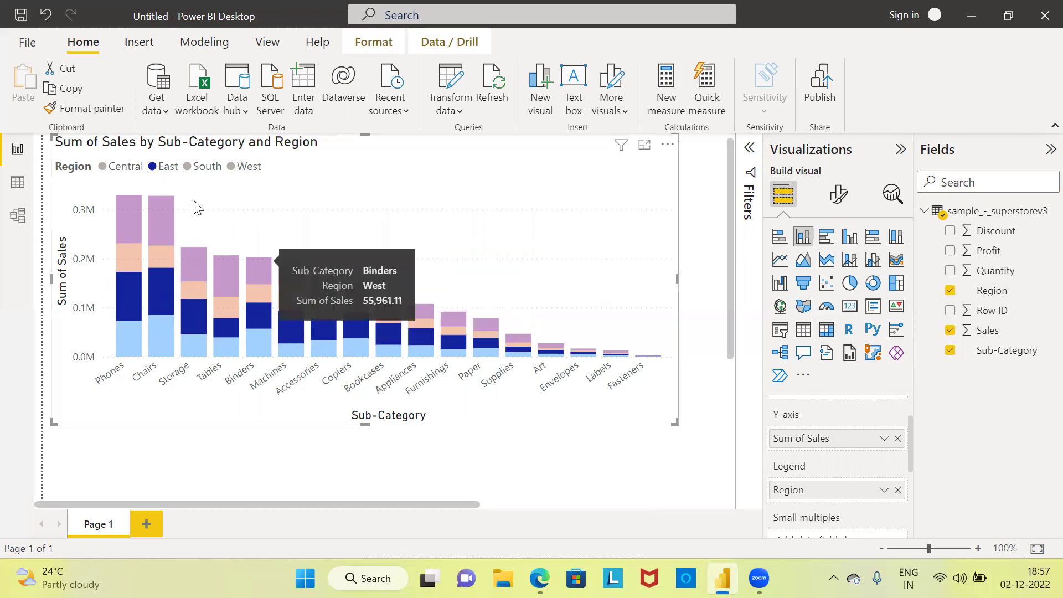
left_click(102, 167)
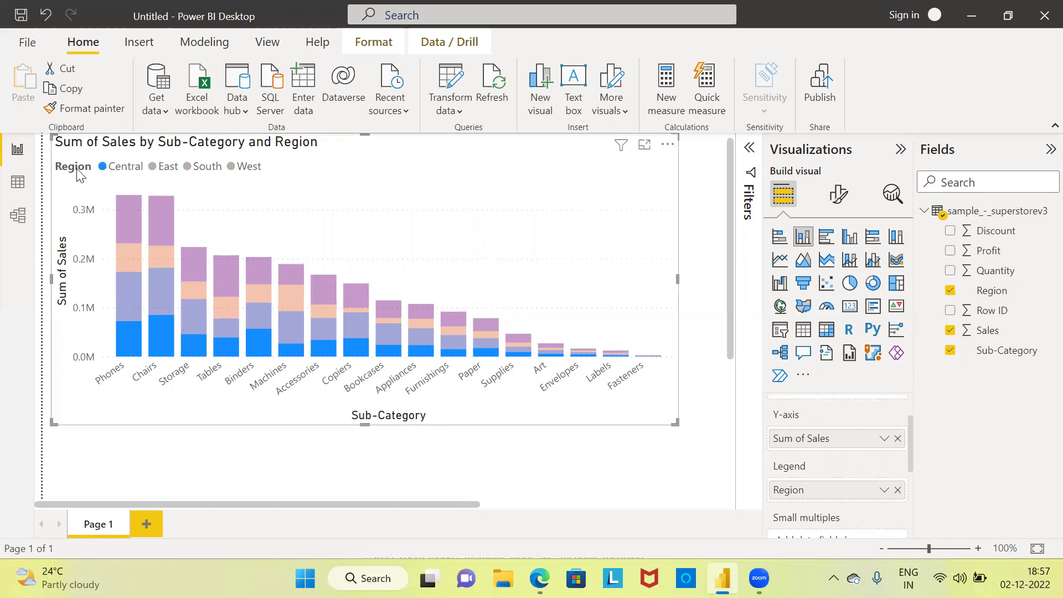
left_click(77, 174)
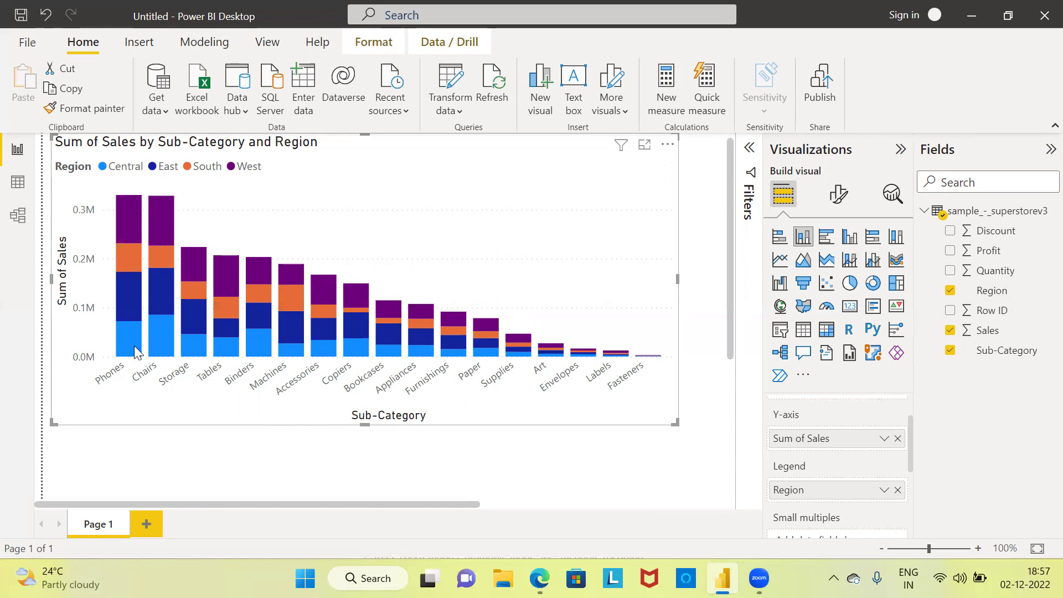
Show the chart in Focus mode and scroll the Format visual options to Data labels
left_click(644, 148)
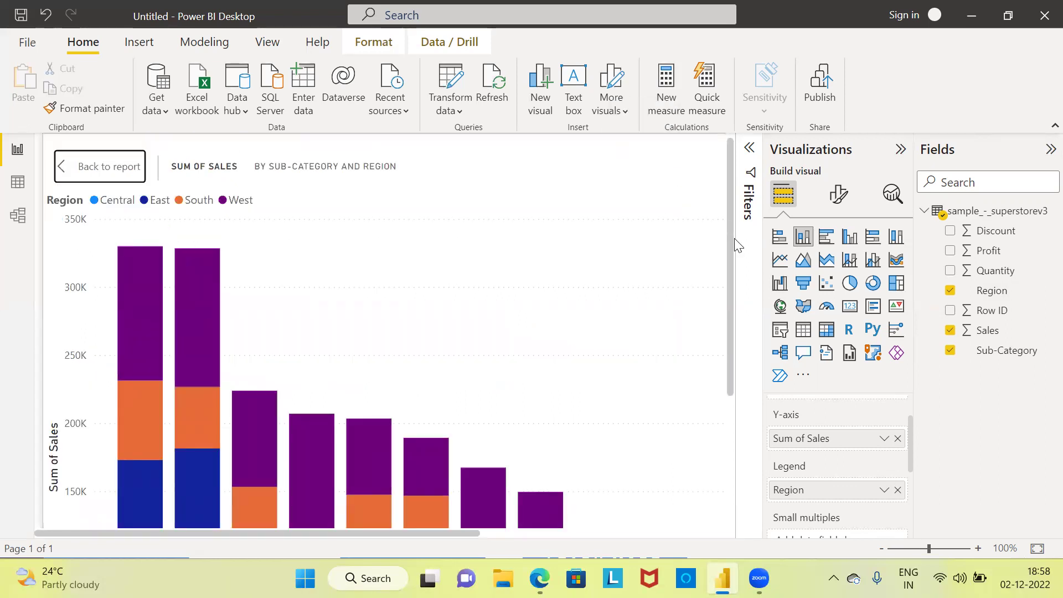
left_click_drag(733, 238, 738, 381)
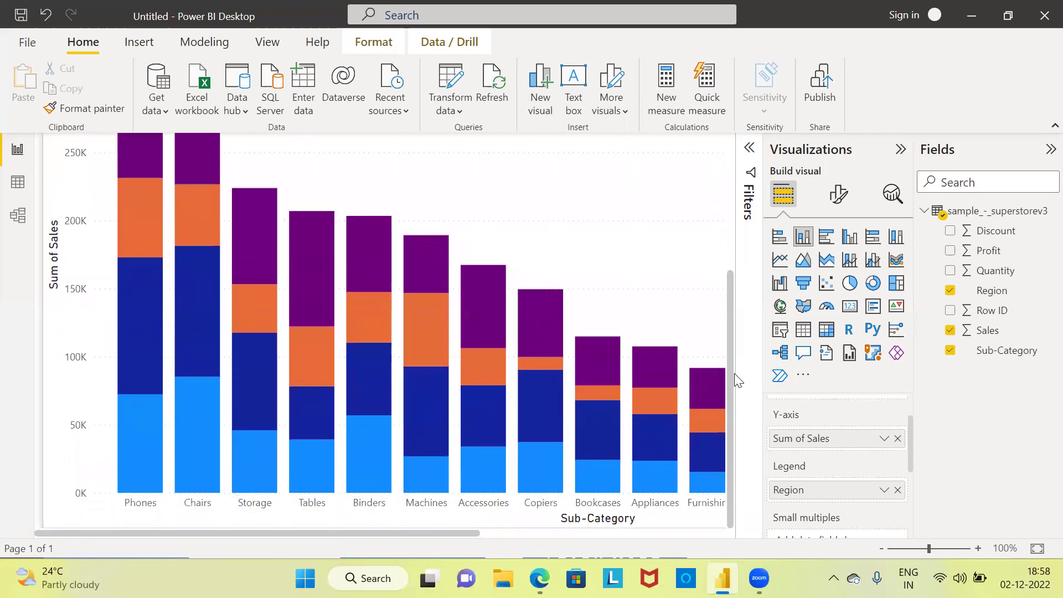
left_click(839, 200)
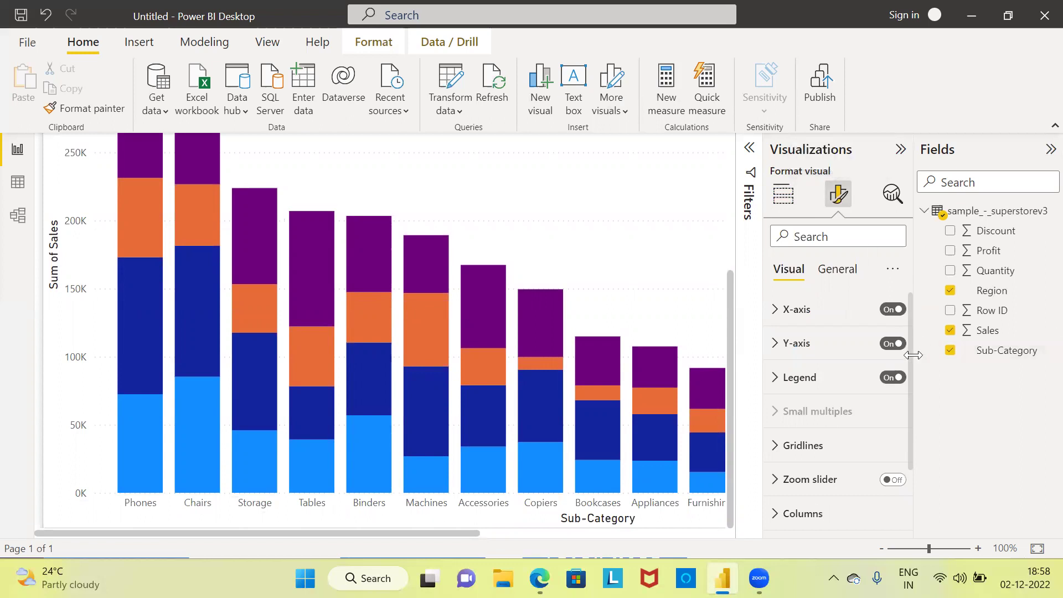
scroll(908, 399, "down", 3)
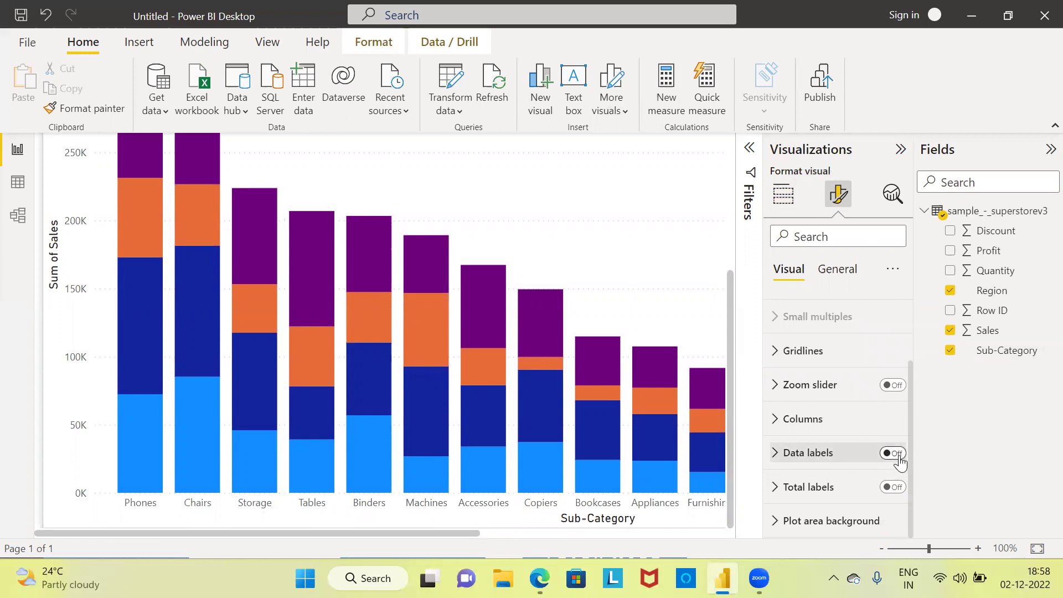
Turn Data labels on so each stacked segment shows its sales value, like 101K
left_click(893, 454)
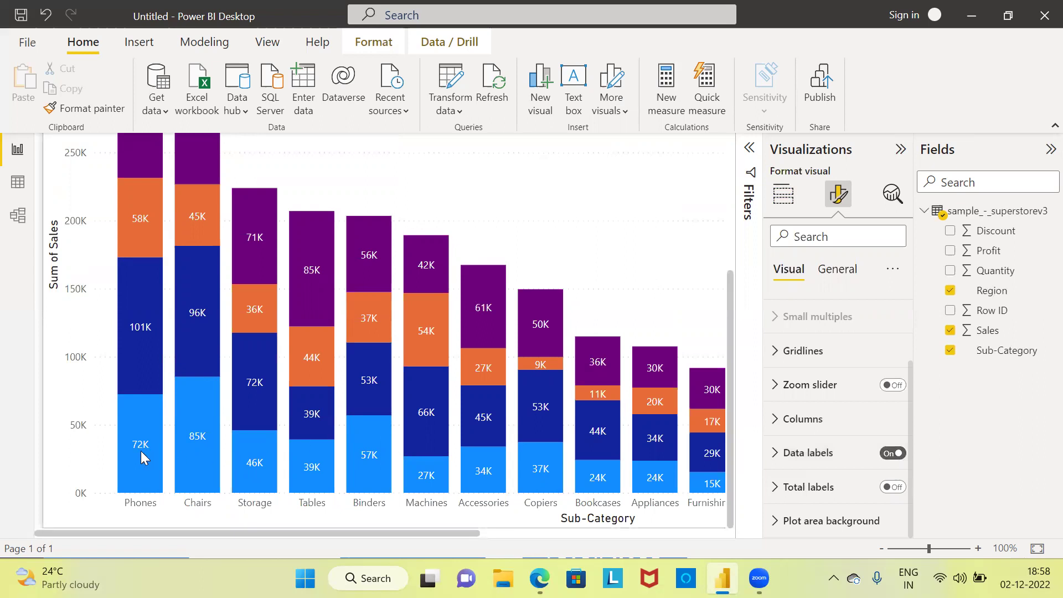
mouse_move(141, 450)
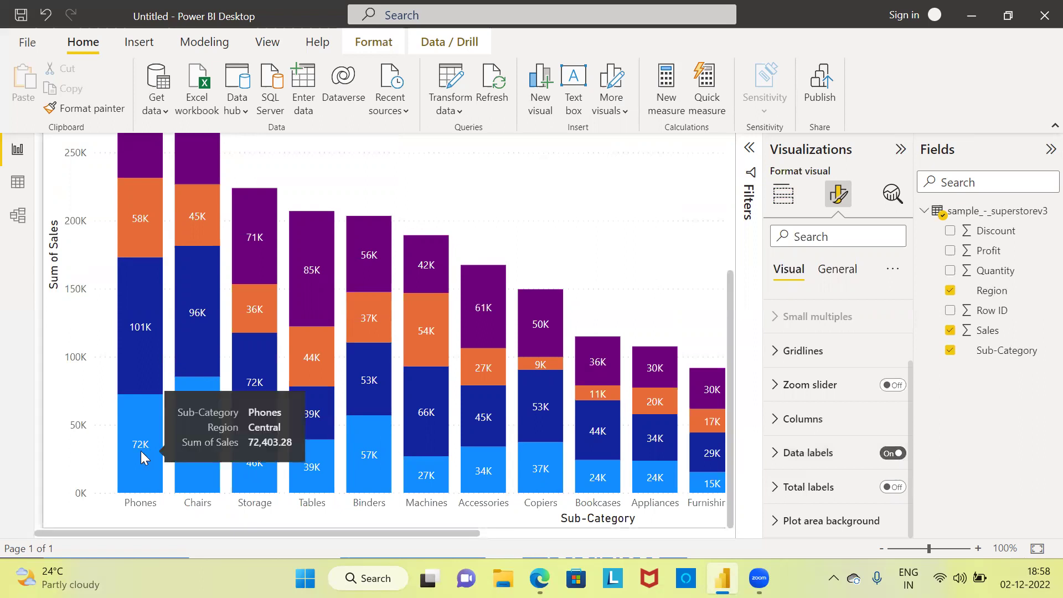
mouse_move(141, 344)
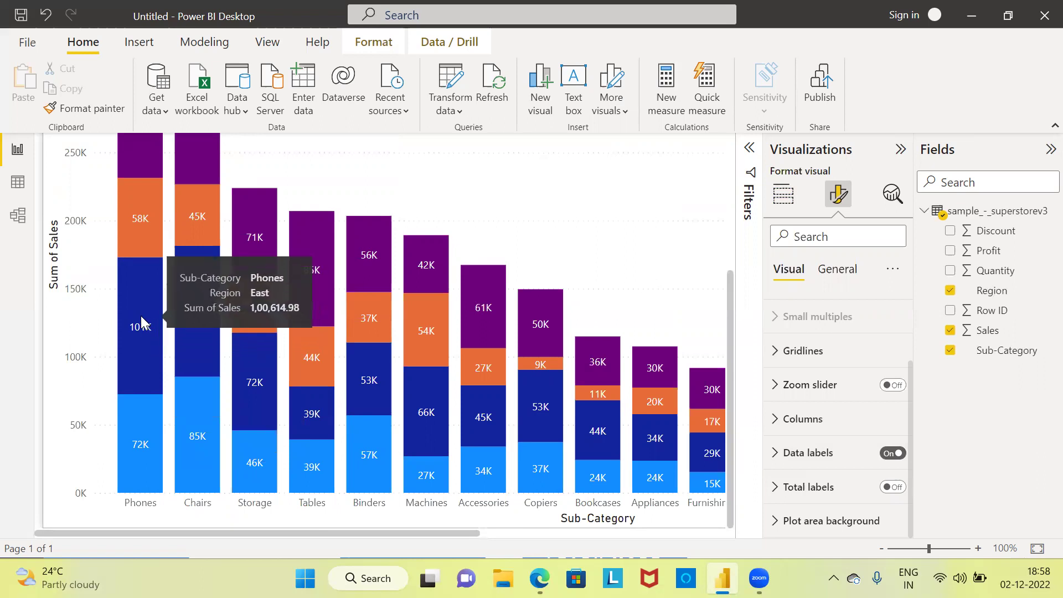
mouse_move(136, 402)
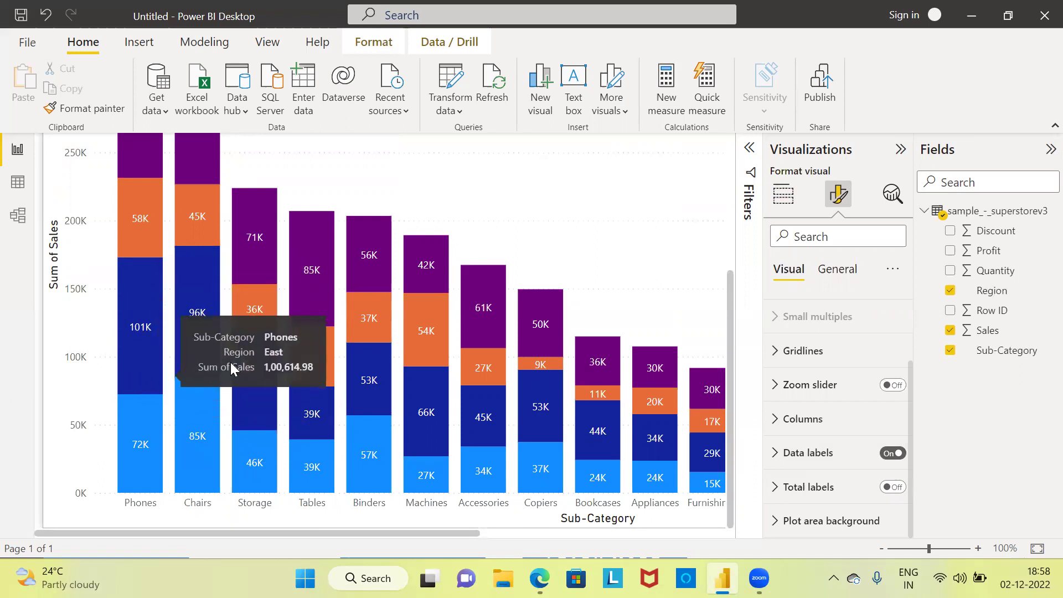
mouse_move(363, 327)
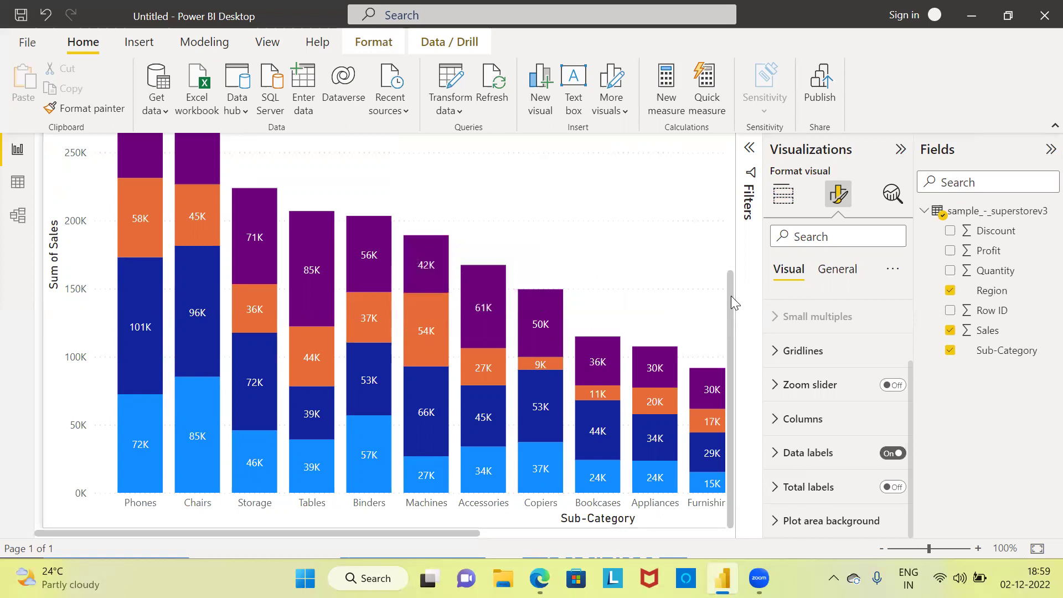
Scroll to the top of the focus view and go back to the Page 1 report
left_click_drag(731, 297, 734, 149)
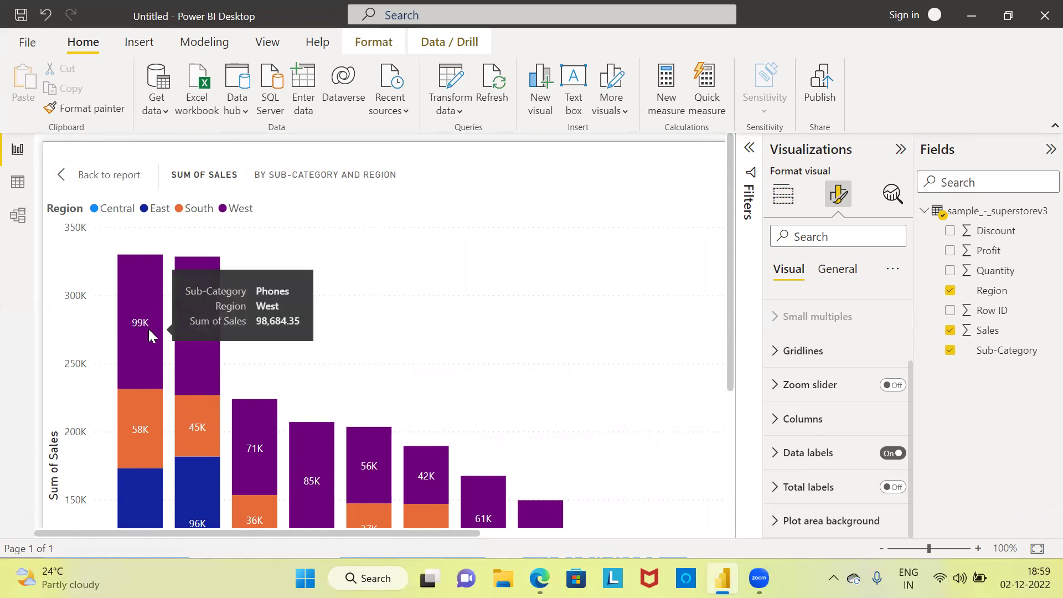
left_click(92, 176)
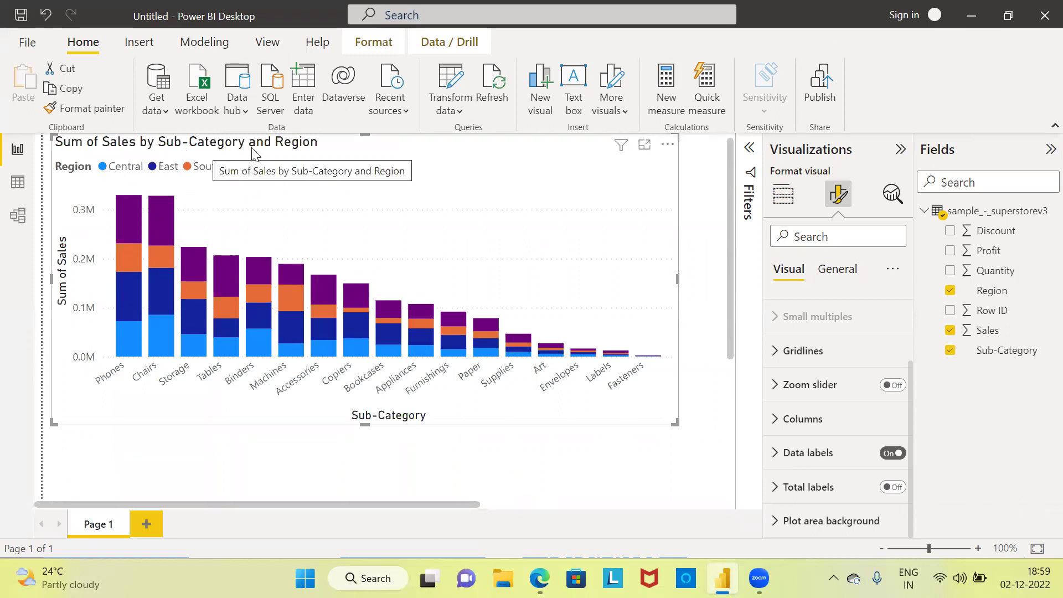
Replace the default chart title with 'Total Sales by subcategory and region', correcting typos
left_click(849, 277)
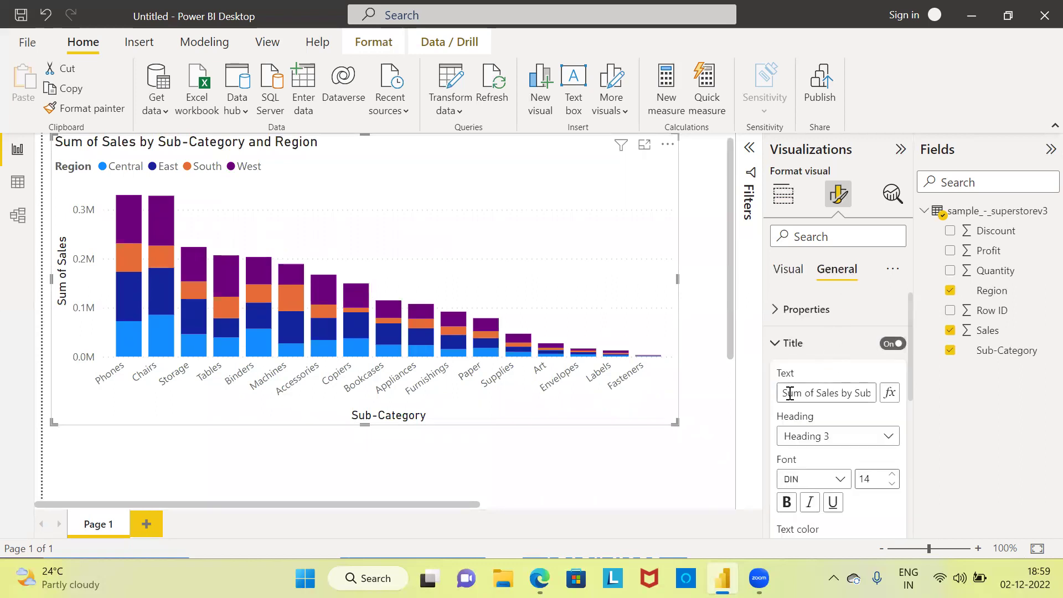
left_click_drag(785, 393, 873, 396)
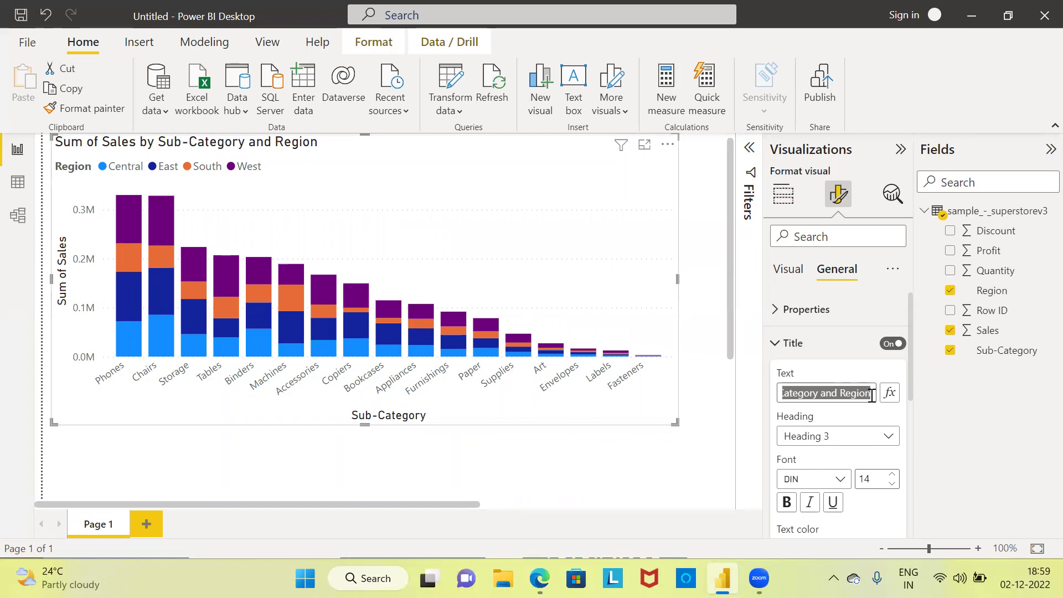
key("BackSpace")
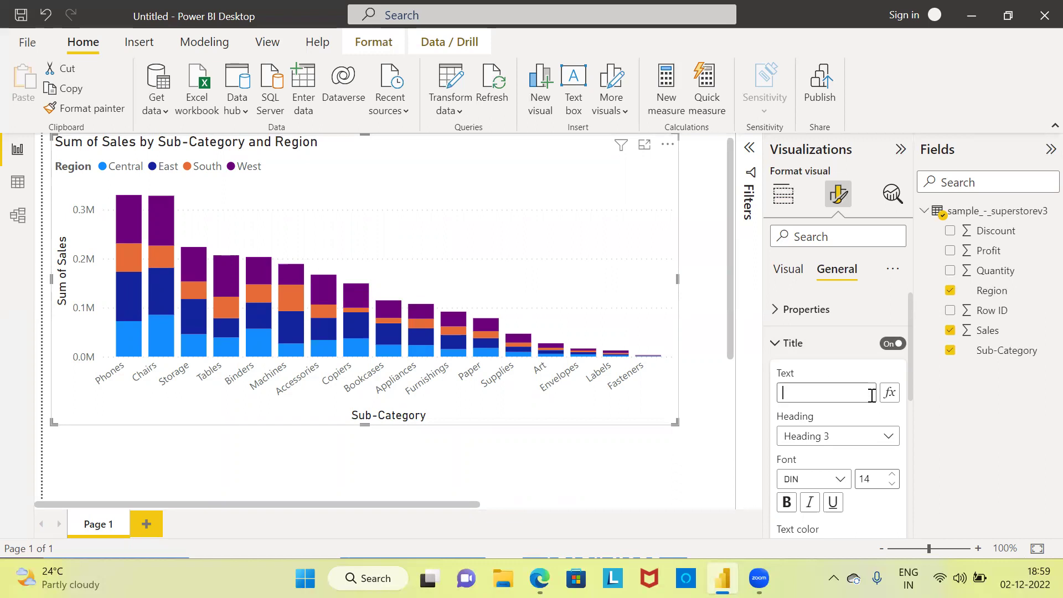
type("Tor")
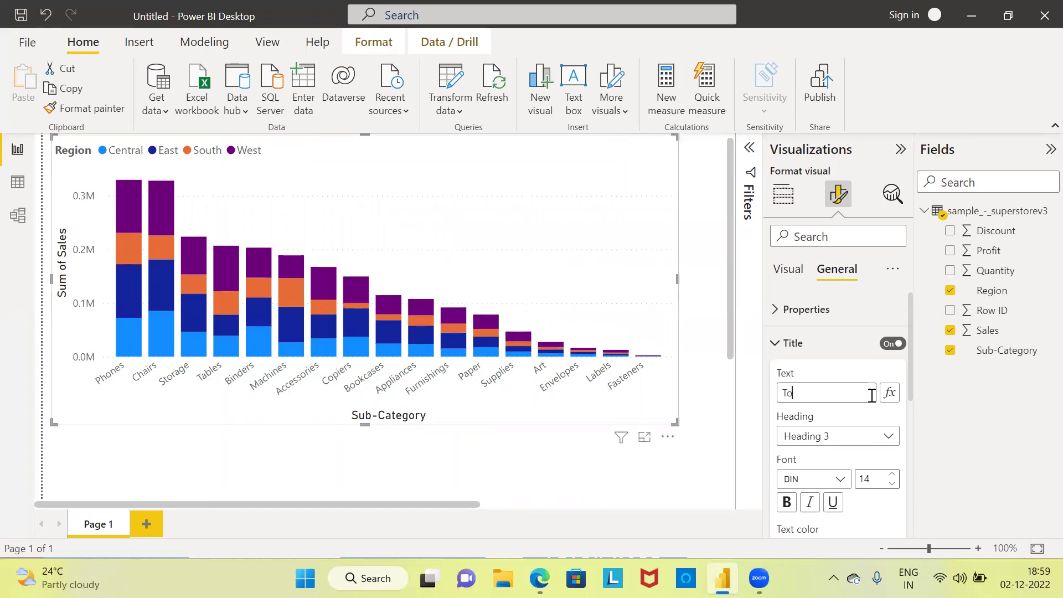
key("BackSpace")
key("BackSpace")
type("talk Sales")
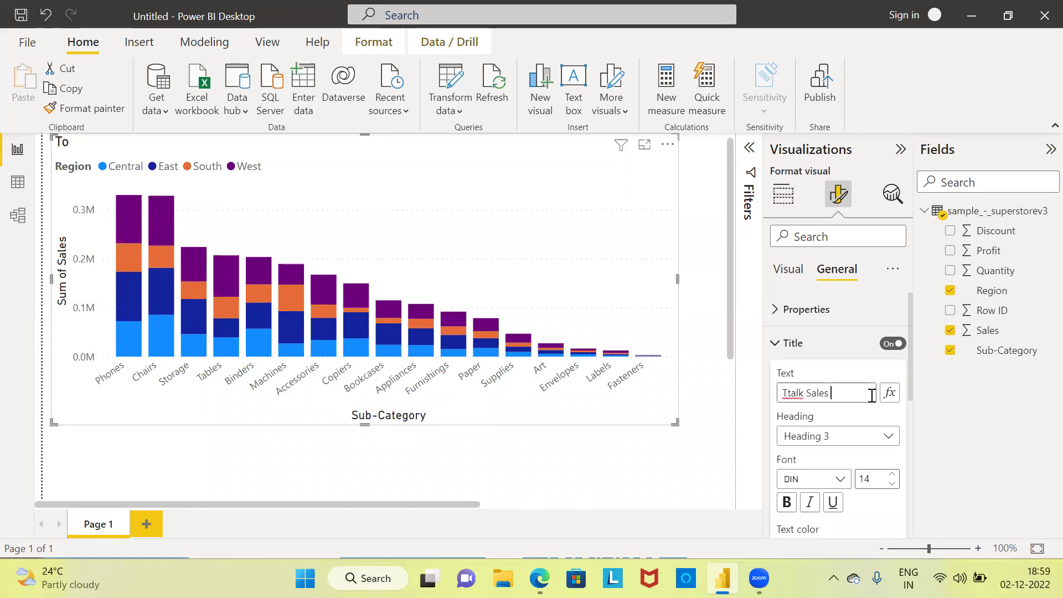
right_click(805, 389)
left_click(805, 389)
key("BackSpace")
key("BackSpace")
key("BackSpace")
key("BackSpace")
type("otal")
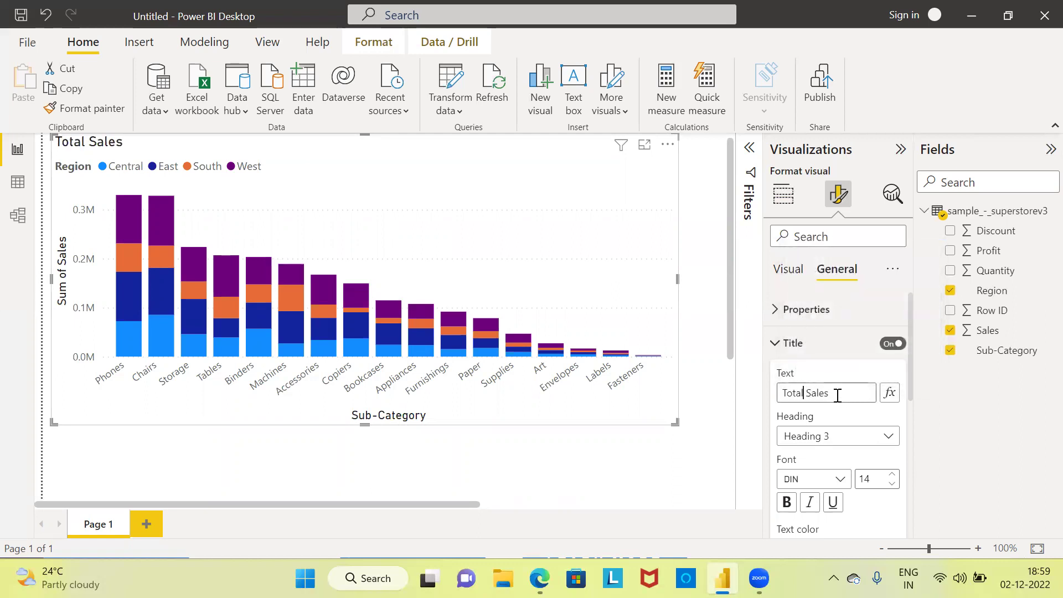
left_click(838, 395)
type("by subcategory and region")
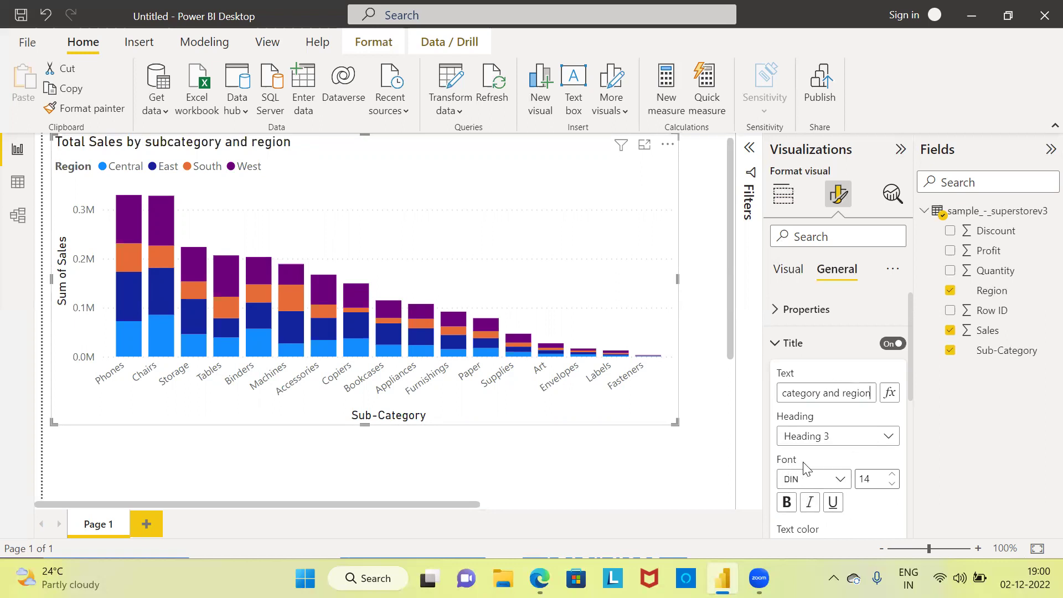
Raise the title font size from 14 to 19 and set its alignment to Center
left_click(894, 482)
left_click(894, 477)
left_click(894, 478)
left_click(894, 478)
left_click(894, 477)
left_click(894, 478)
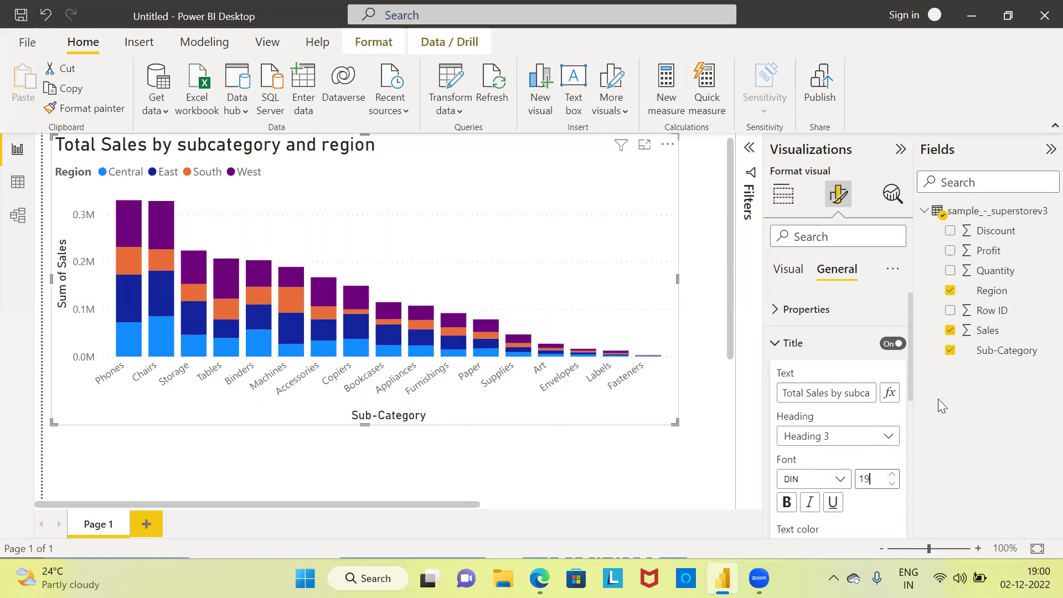
scroll(904, 415, "down", 3)
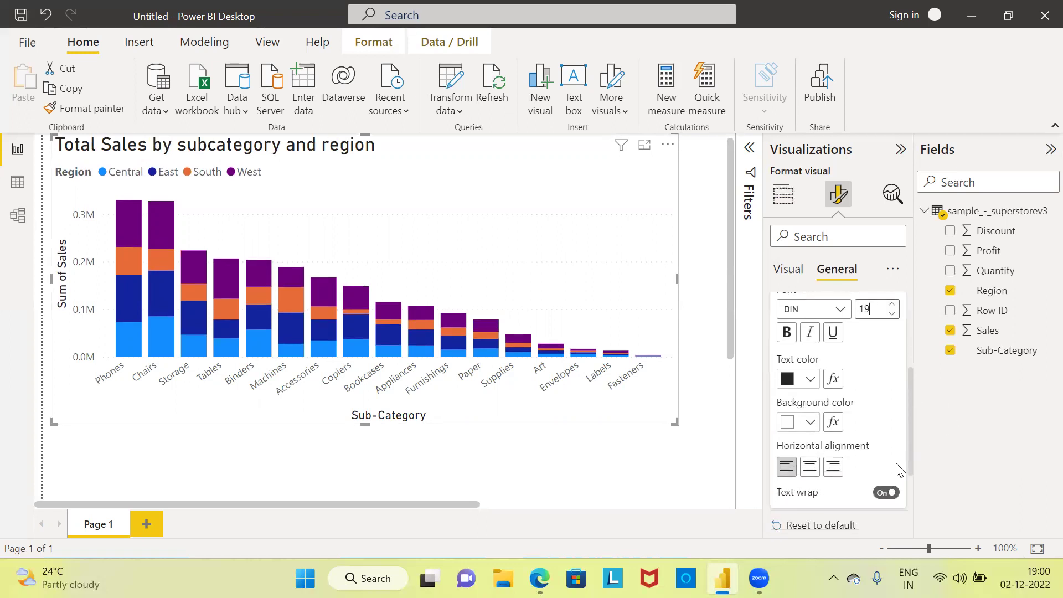
scroll(901, 471, "down", 1)
left_click(811, 460)
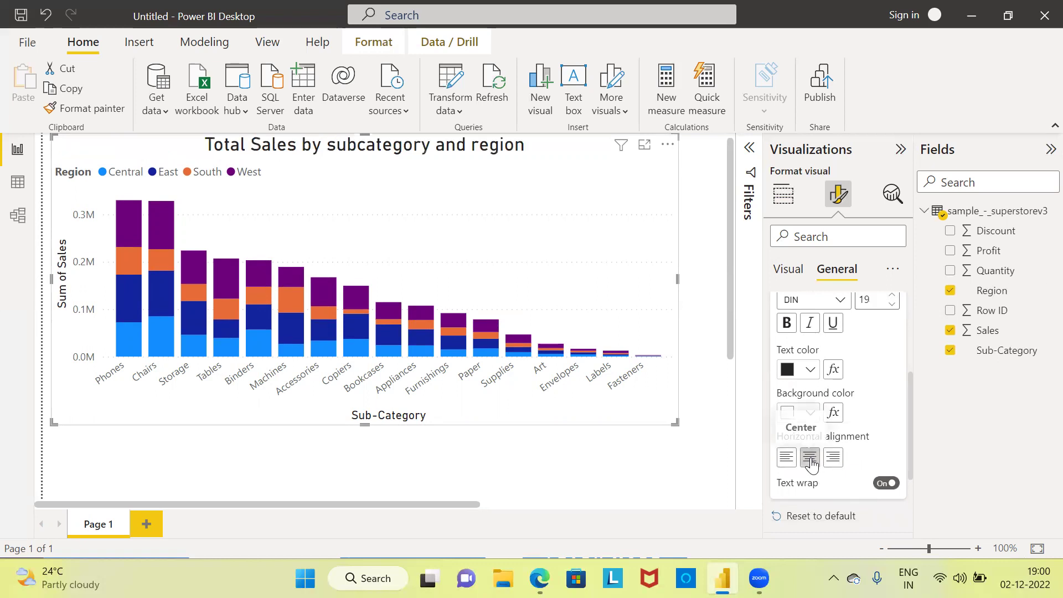
Collapse the Visualizations pane and stretch the stacked column chart wider across the canvas
left_click(901, 151)
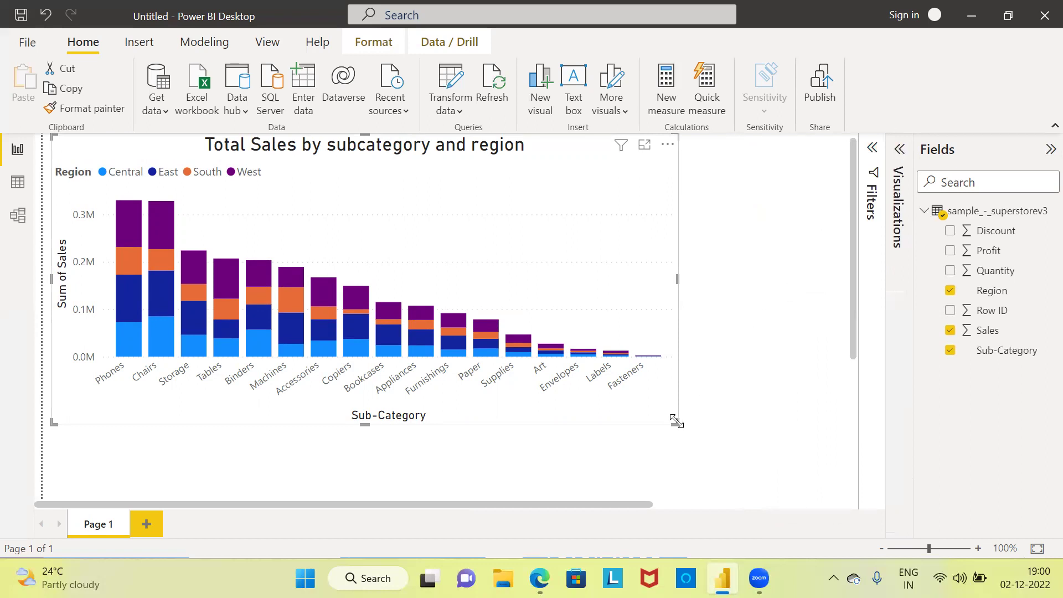
left_click_drag(676, 422, 720, 425)
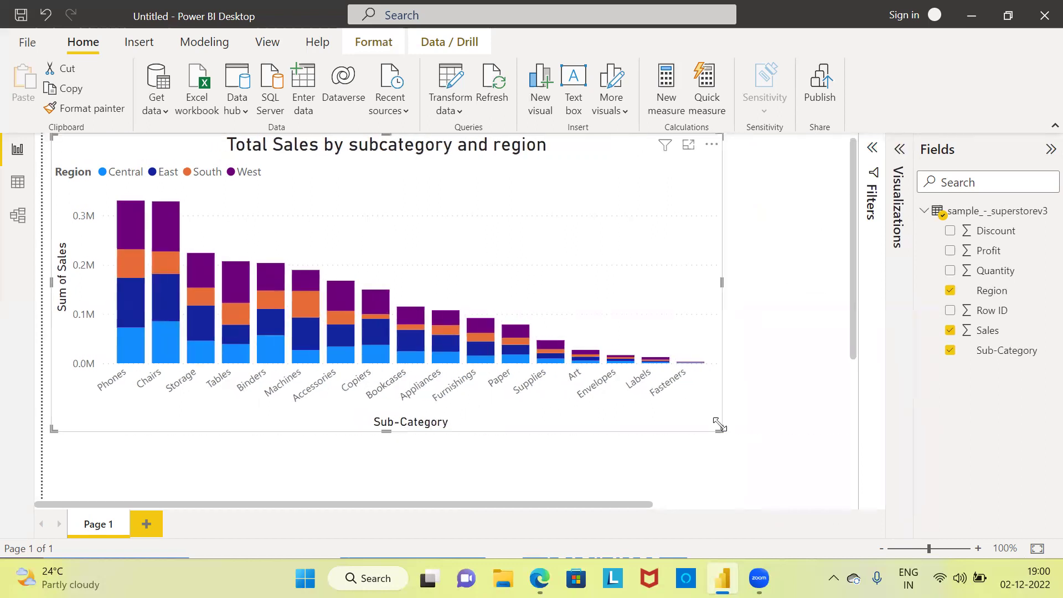